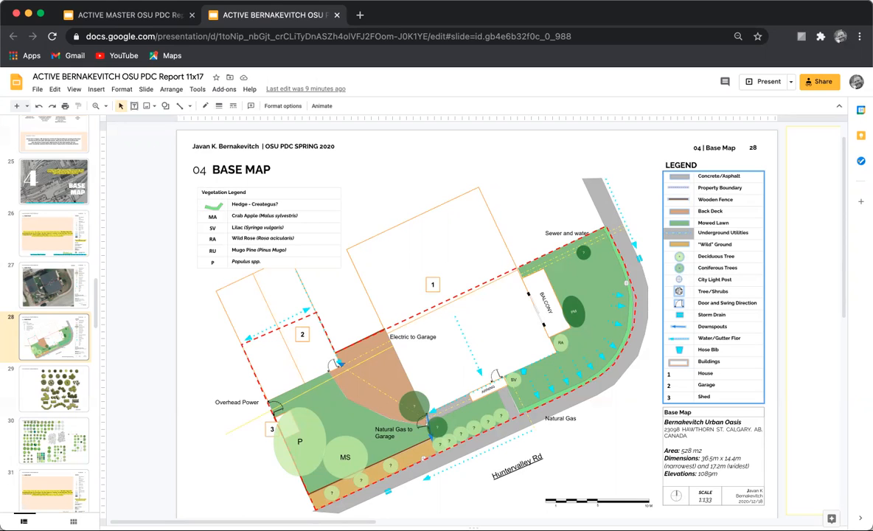
# Step: Draw a nearly horizontal arrow pointing right in the blank area above the house outline on the base map
pyautogui.press('Escape')
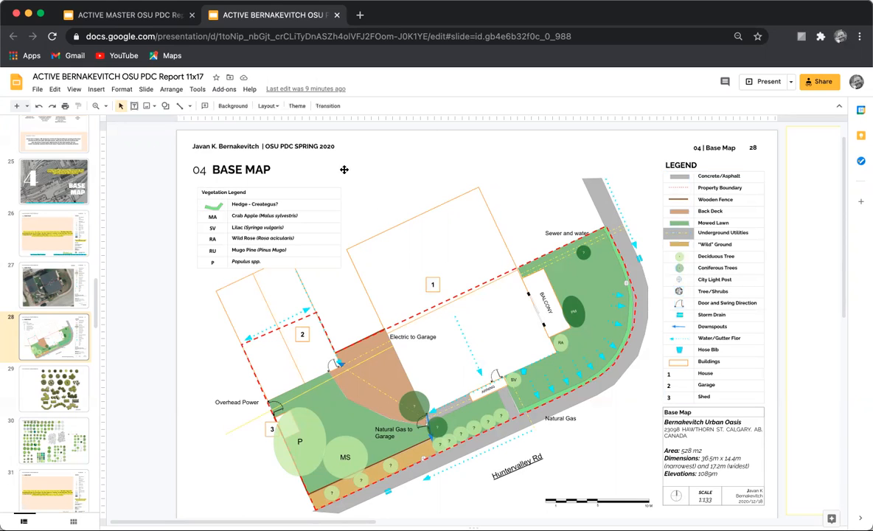
pyautogui.click(190, 106)
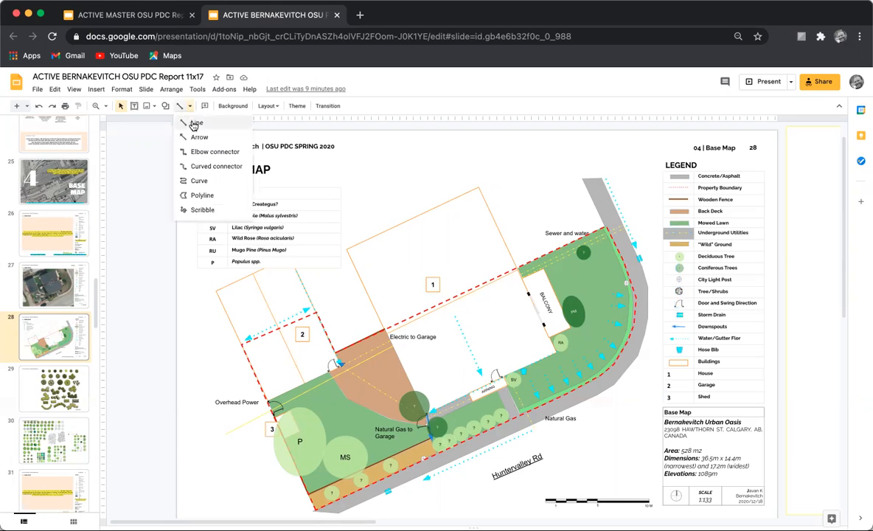
pyautogui.click(198, 138)
pyautogui.moveTo(360, 183); pyautogui.dragTo(532, 183)
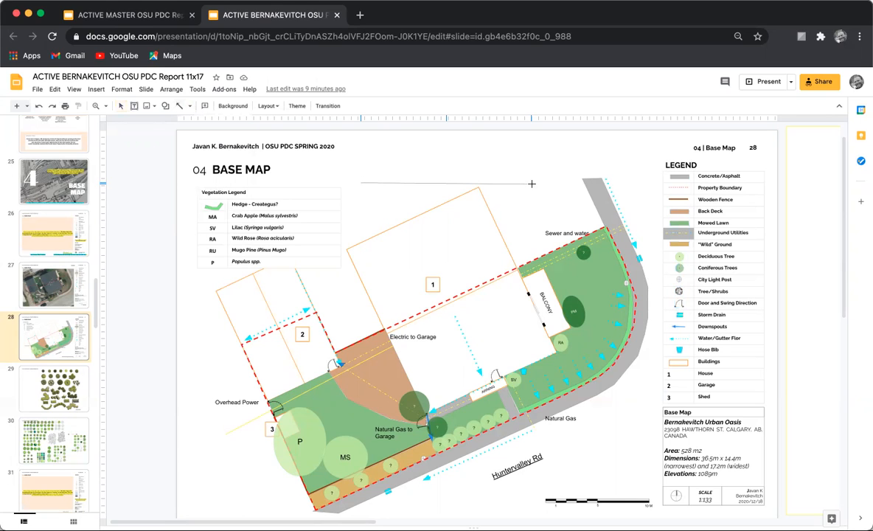
pyautogui.click(494, 161)
pyautogui.click(489, 171)
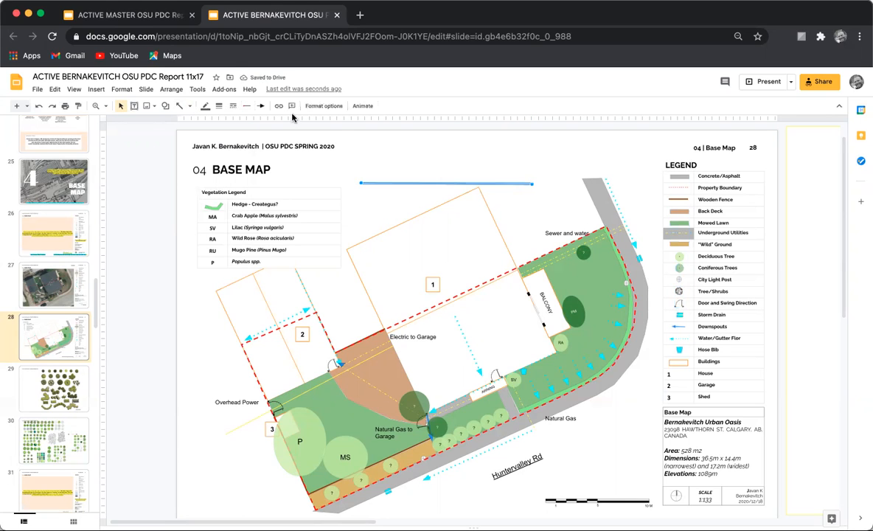
# Step: Set the new arrow's line weight to 8px and its colour to cyan
pyautogui.click(222, 108)
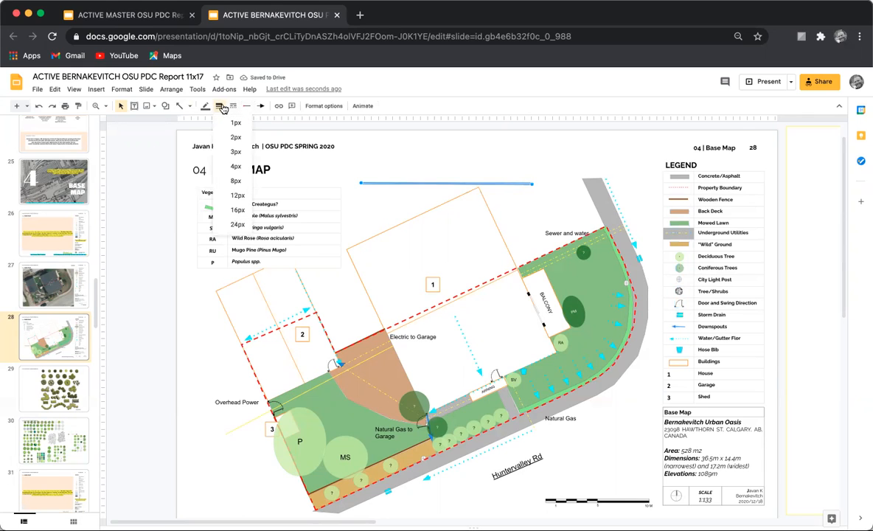
pyautogui.click(238, 166)
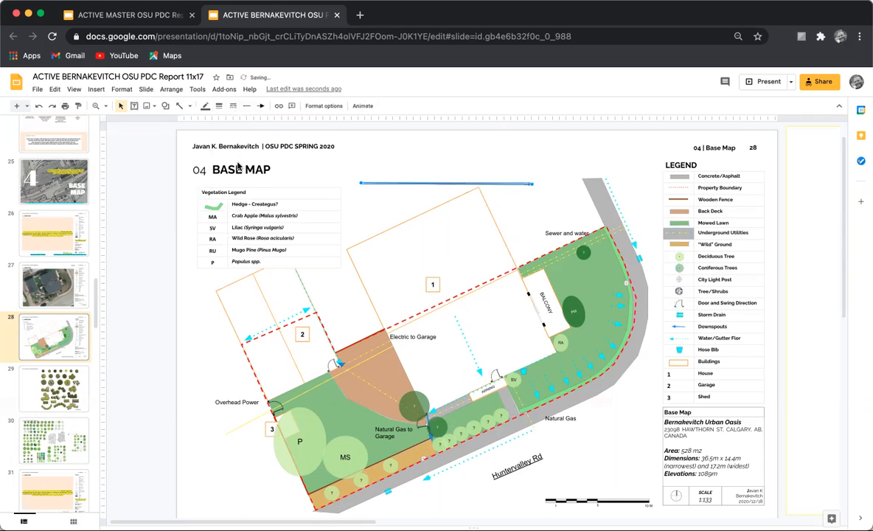
pyautogui.click(206, 106)
pyautogui.click(256, 147)
pyautogui.click(219, 107)
pyautogui.click(231, 182)
pyautogui.click(407, 150)
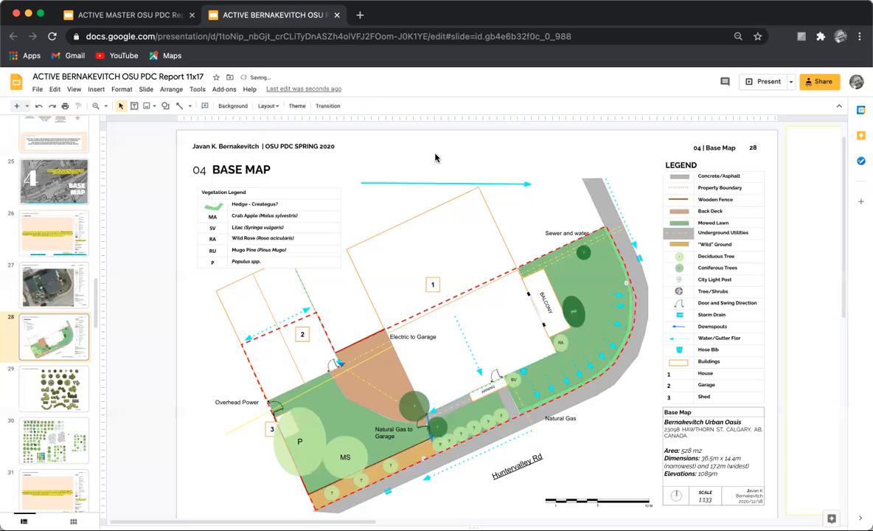
# Step: Change the cyan arrow's line to the dotted dash style
pyautogui.click(439, 182)
pyautogui.click(234, 106)
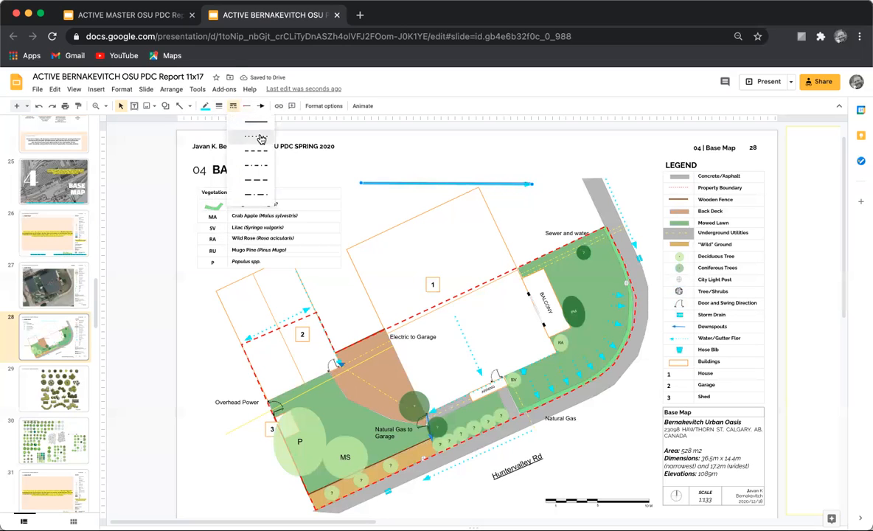
pyautogui.click(256, 136)
pyautogui.click(508, 175)
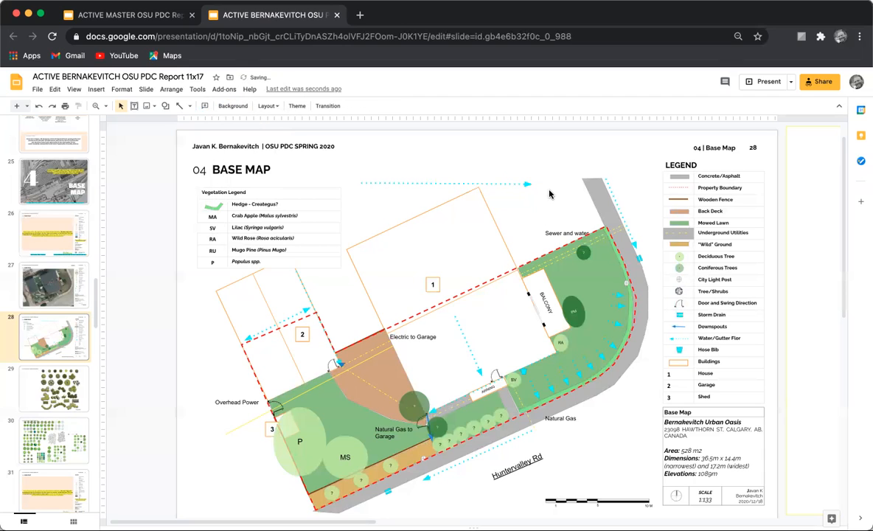
pyautogui.click(526, 183)
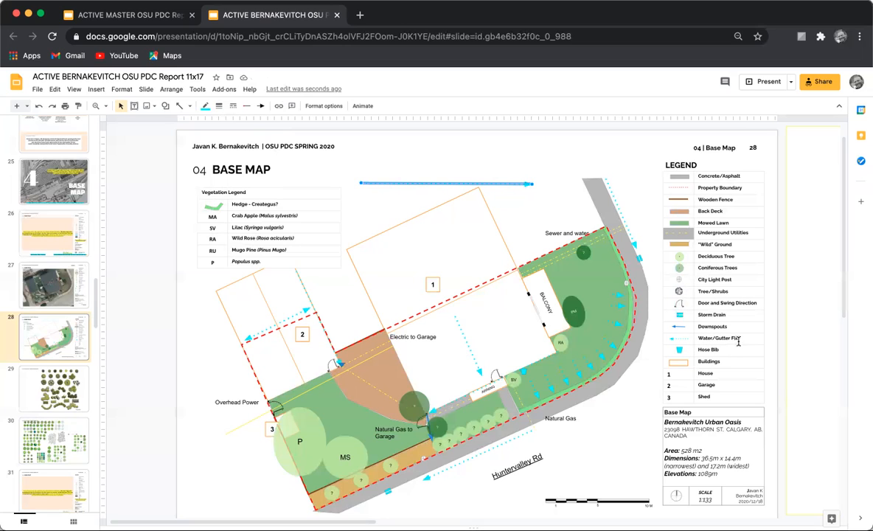
# Step: Correct the legend entry "Water/Gutter Flor" to "Water/Gutter Flow"
pyautogui.click(744, 338)
pyautogui.press('BackSpace')
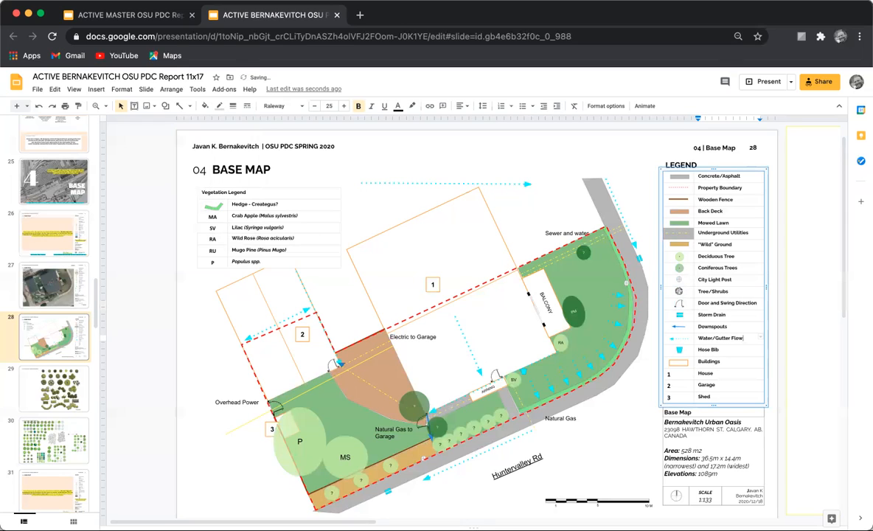
pyautogui.click(483, 301)
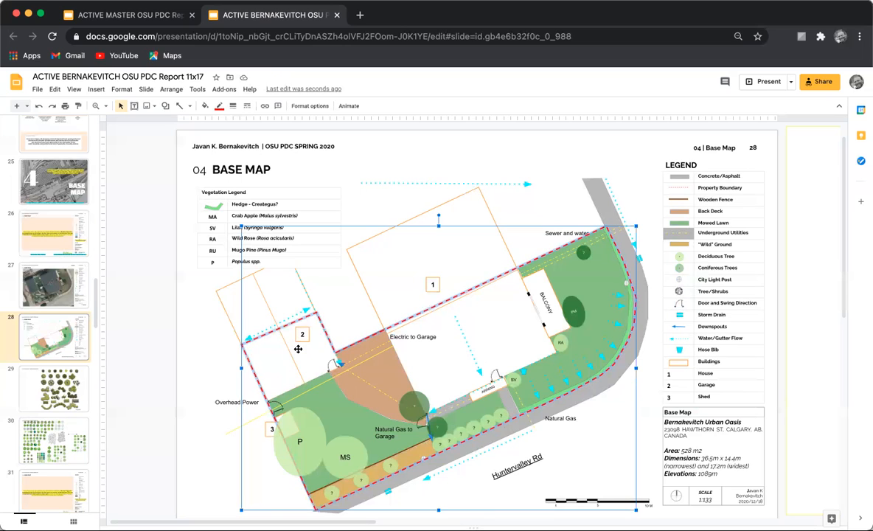
pyautogui.click(278, 293)
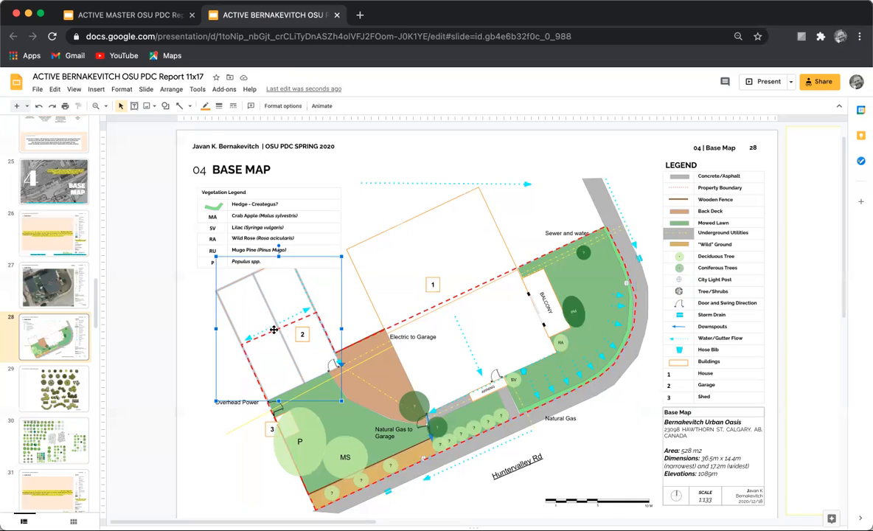
pyautogui.press('Escape')
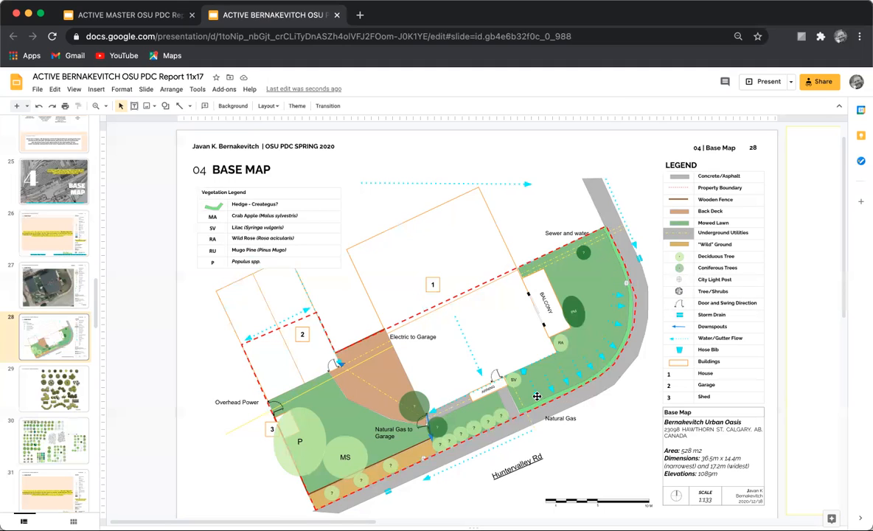
# Step: Delete the dashed red property boundary outline from the base map
pyautogui.scroll(-1, 496, 367)
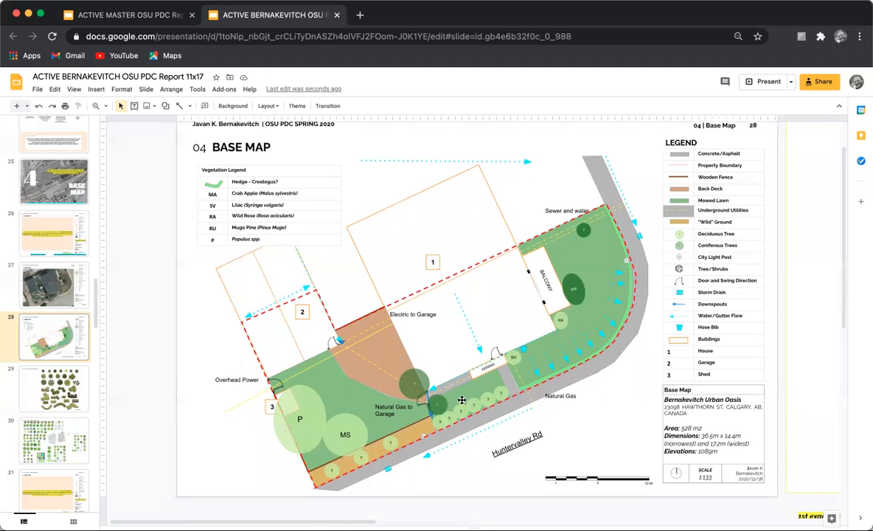
pyautogui.click(539, 375)
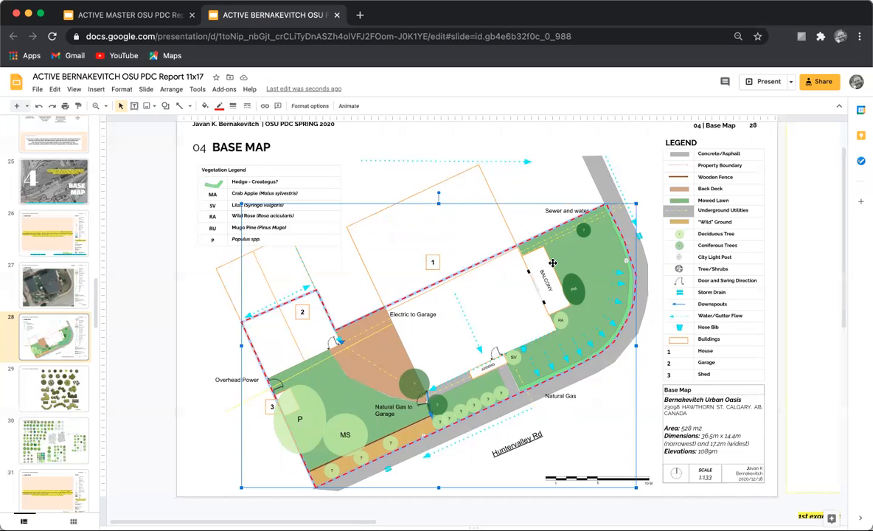
pyautogui.press('Delete')
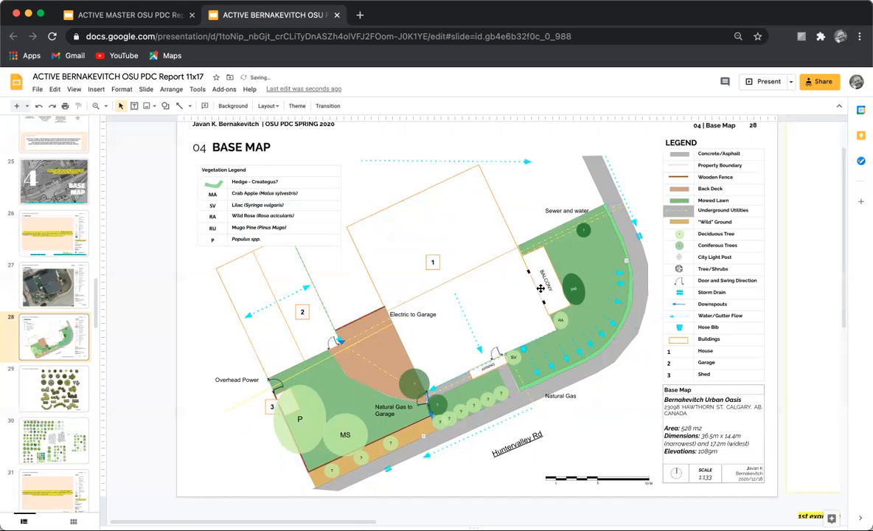
pyautogui.scroll(-1, 541, 289)
pyautogui.click(544, 331)
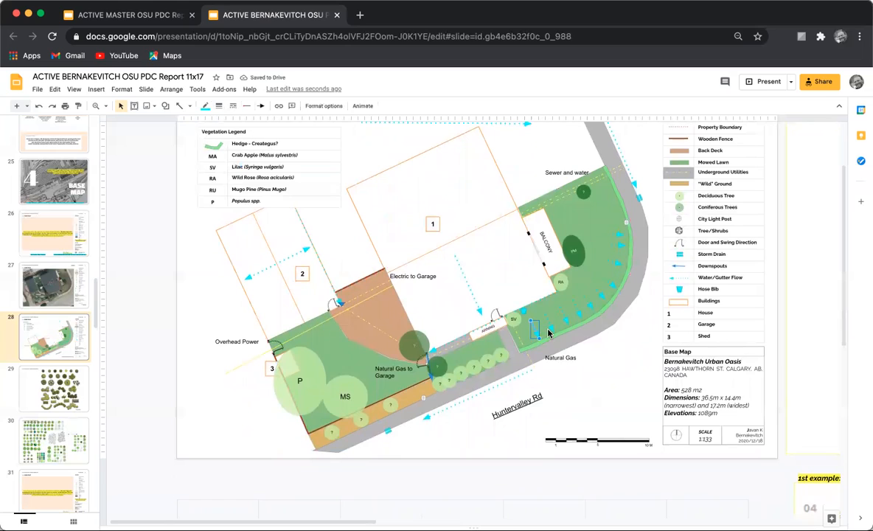
pyautogui.click(570, 321)
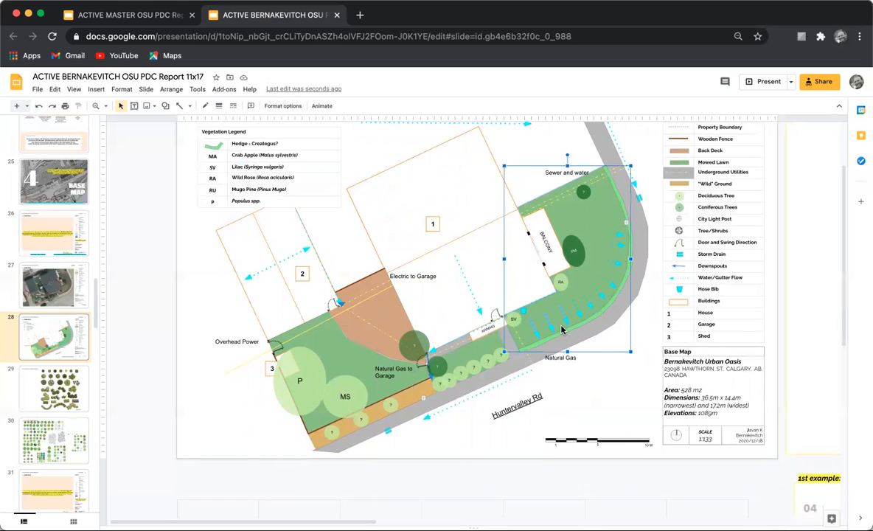
pyautogui.hotkey('ctrl', 'v')
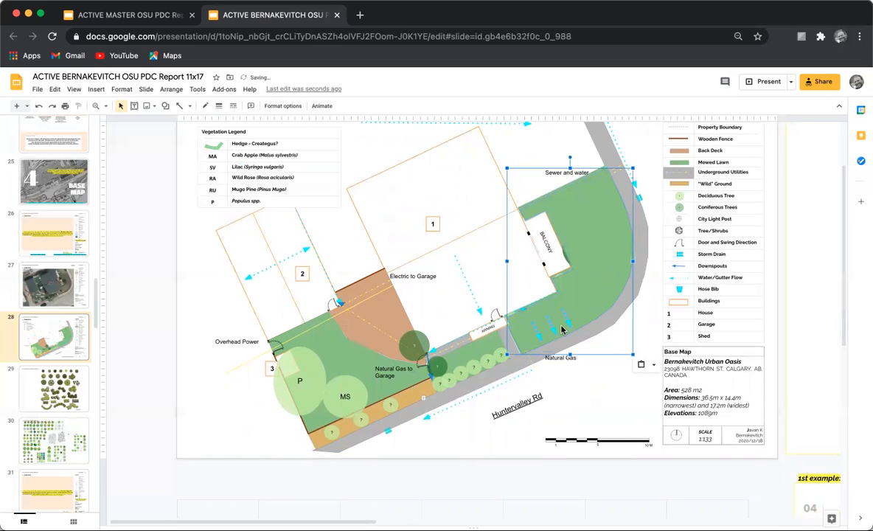
pyautogui.hotkey('ctrl', 'z')
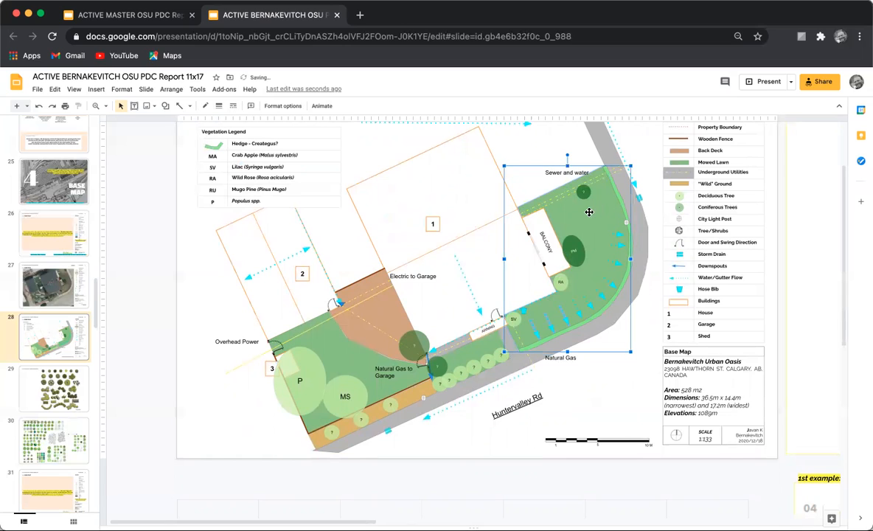
# Step: Duplicate the three water flow arrows near the lilac and place the copies on the small lawn strip below the awning
pyautogui.press('super+z')
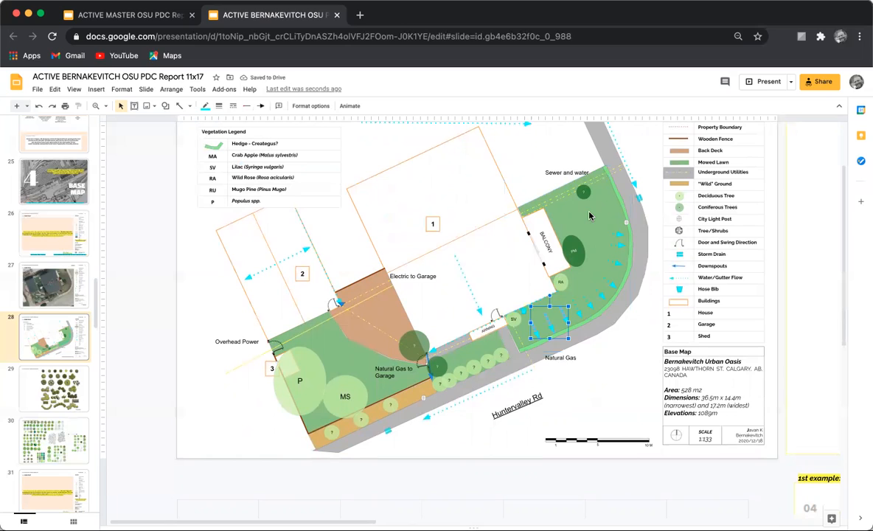
pyautogui.press('super+v')
pyautogui.moveTo(556, 330); pyautogui.dragTo(479, 366)
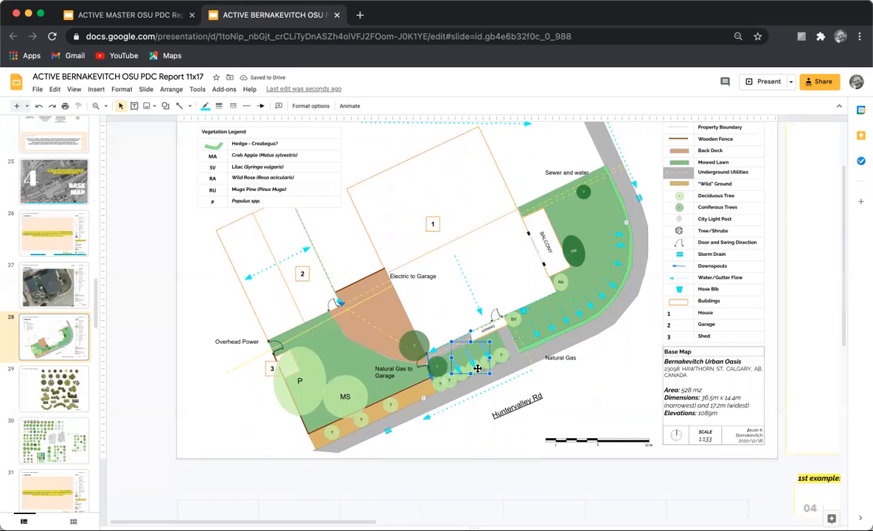
# Step: Send the three copied water flow arrows backwards three times in the stacking order
pyautogui.rightClick(473, 366)
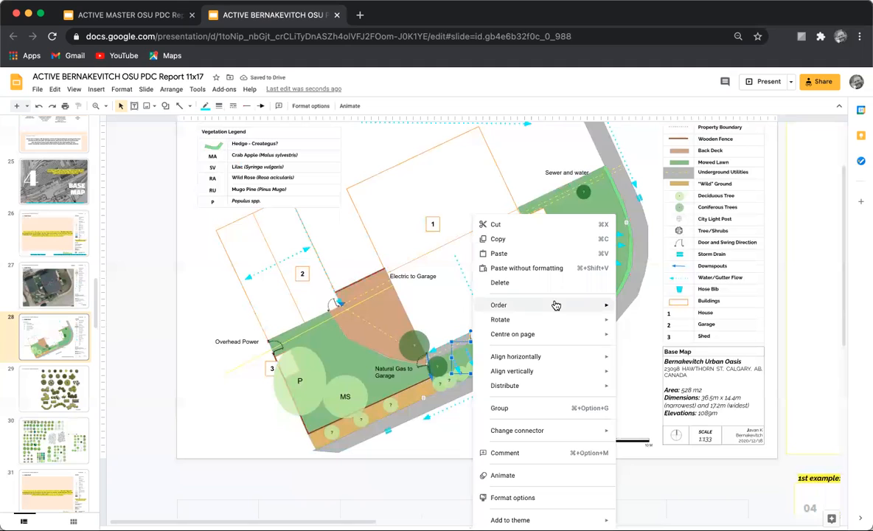
pyautogui.moveTo(556, 306)
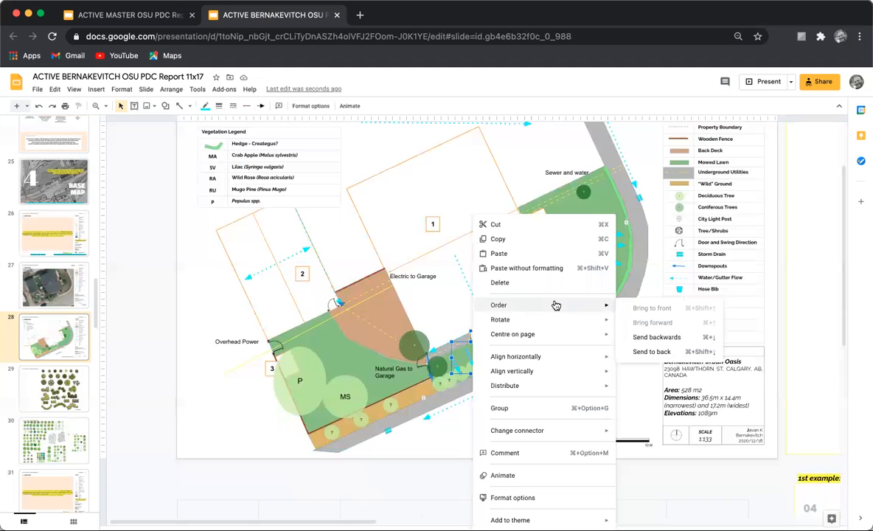
pyautogui.click(655, 346)
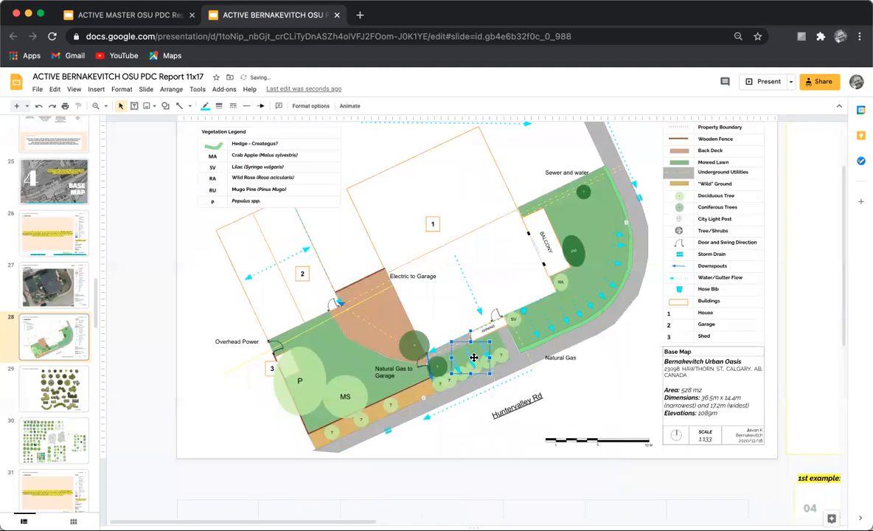
pyautogui.rightClick(472, 360)
pyautogui.moveTo(594, 305)
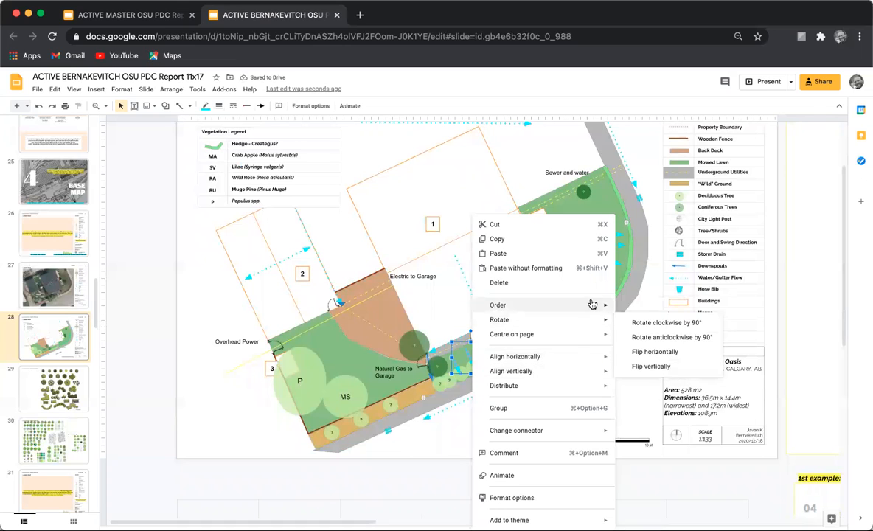
pyautogui.click(663, 337)
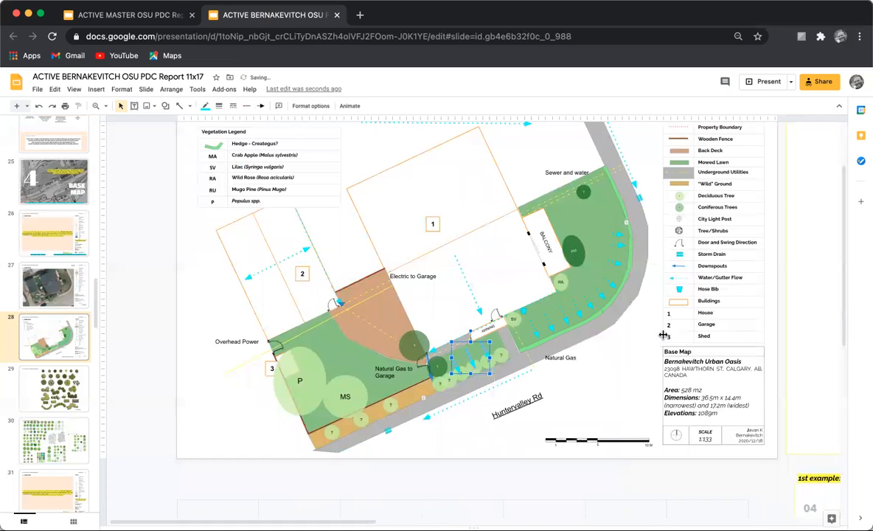
pyautogui.rightClick(470, 360)
pyautogui.moveTo(600, 306)
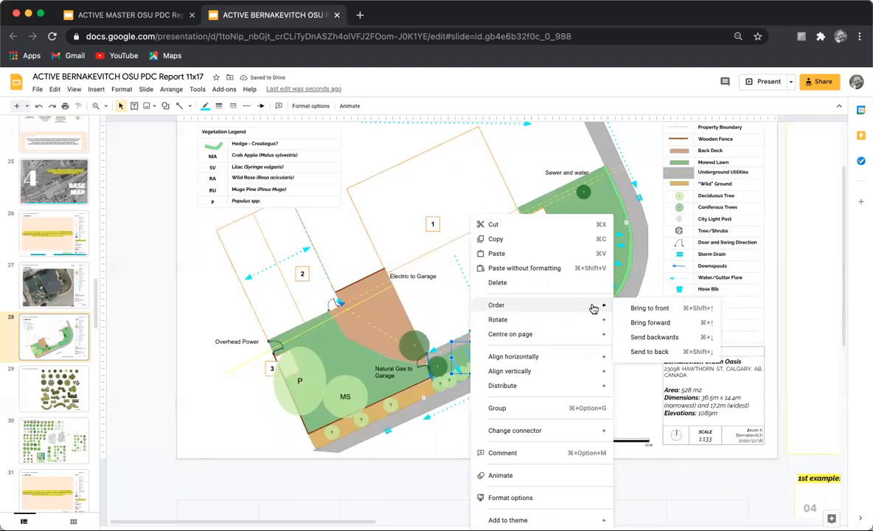
pyautogui.click(669, 337)
pyautogui.press('Escape')
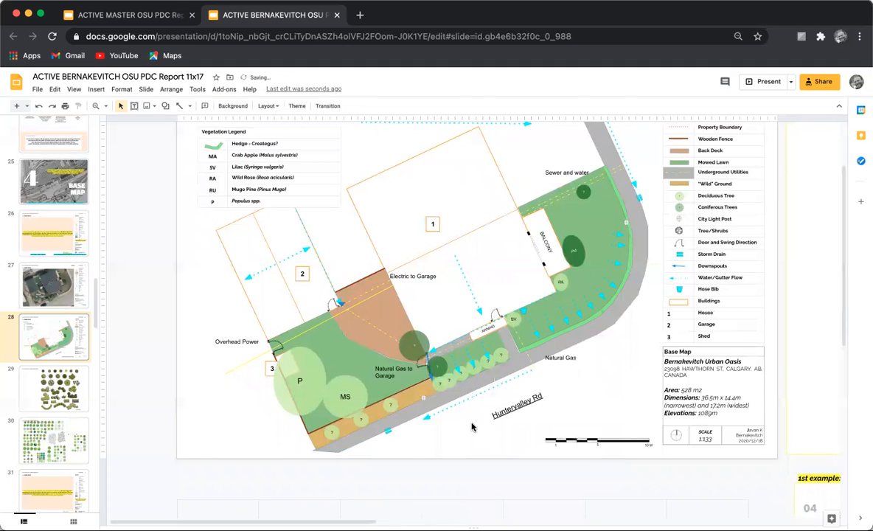
# Step: Bring the small deciduous trees overlapping the copied arrows to the front and clear the selection
pyautogui.click(462, 377)
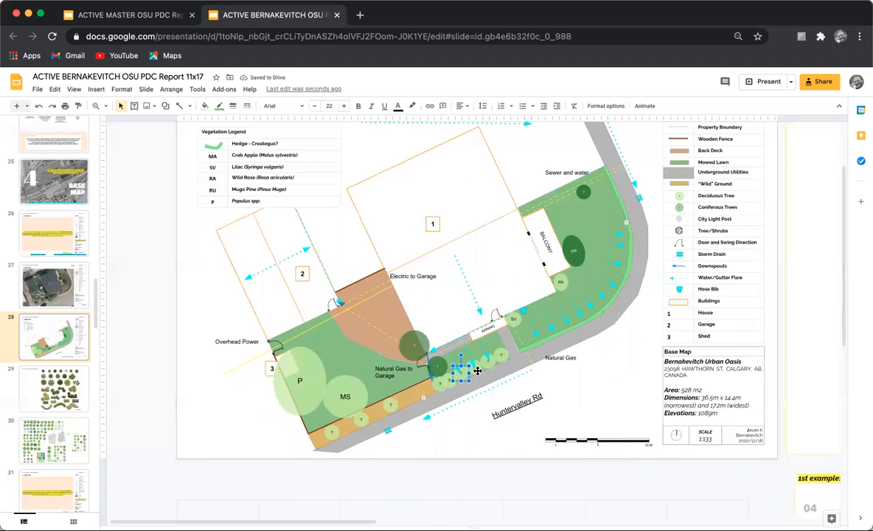
pyautogui.keyDown('shift'); pyautogui.click(487, 367); pyautogui.keyUp('shift')
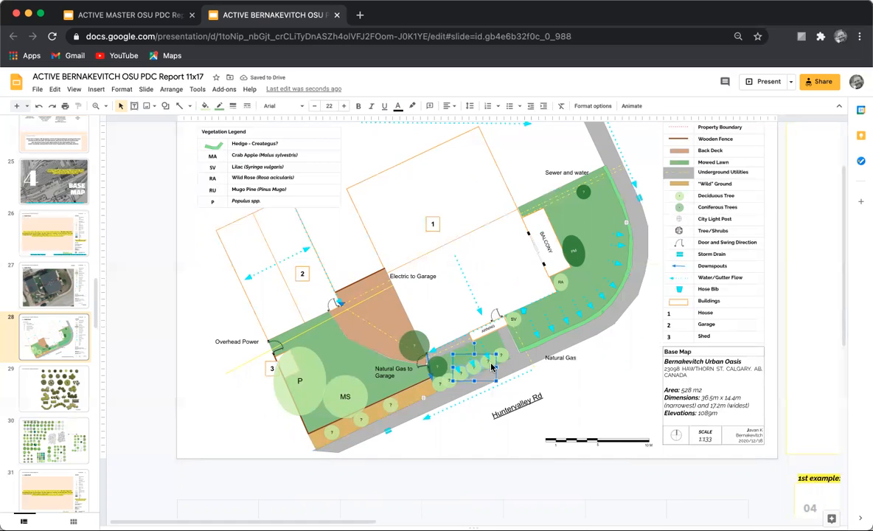
pyautogui.rightClick(492, 367)
pyautogui.moveTo(553, 317)
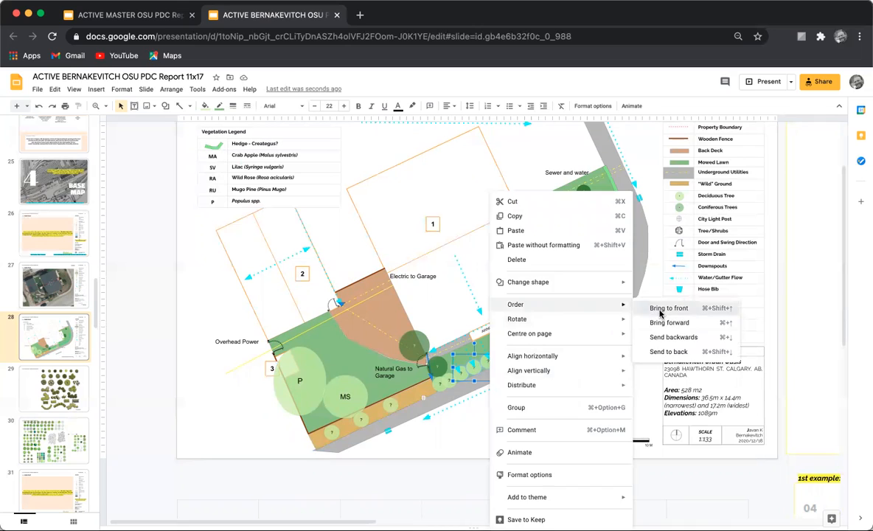
pyautogui.click(668, 309)
pyautogui.click(464, 360)
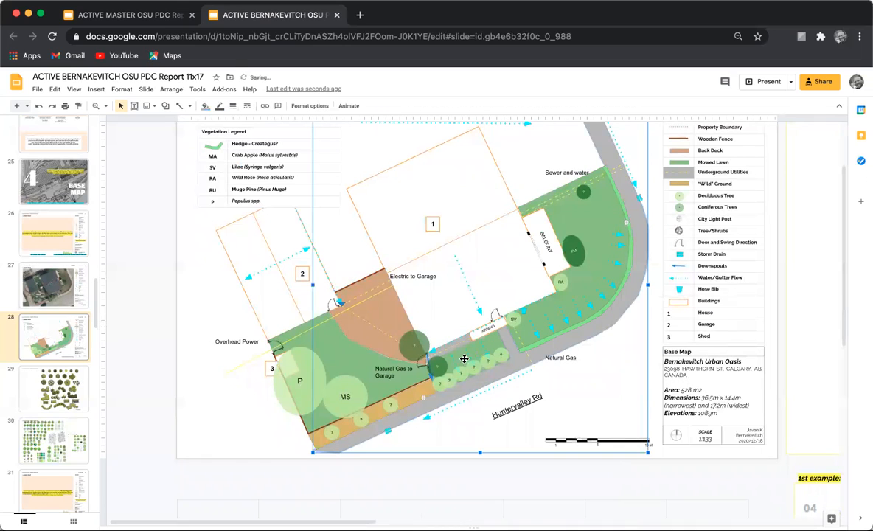
pyautogui.click(135, 377)
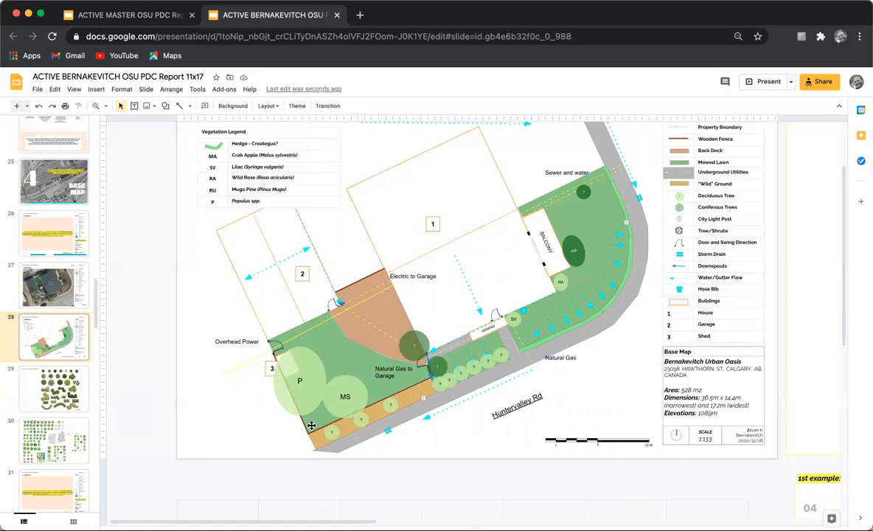
# Step: Duplicate a water flow arrow from the lawn near the lilac, place the copy in the back lawn's corner below the Populus, and clear the selection
pyautogui.click(547, 327)
pyautogui.click(550, 330)
pyautogui.press('super+v')
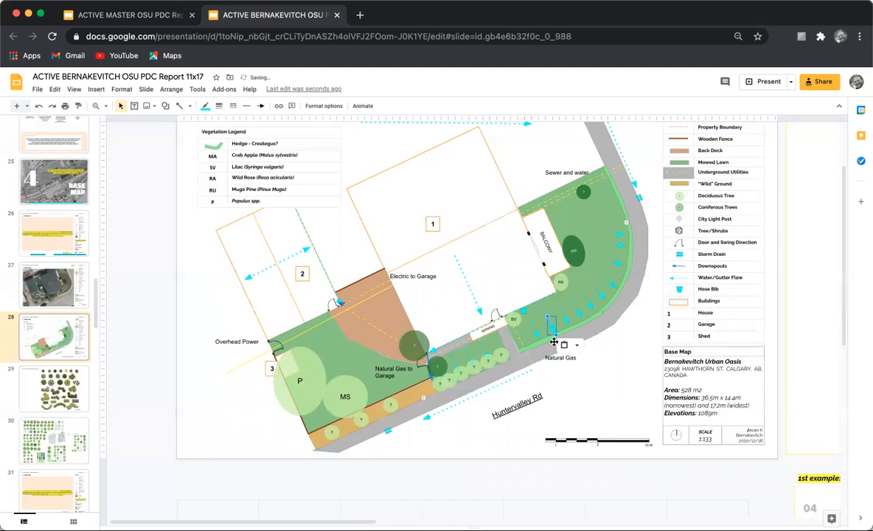
pyautogui.moveTo(550, 333); pyautogui.dragTo(320, 402)
pyautogui.moveTo(311, 416)
pyautogui.mouseDown()
pyautogui.moveTo(306, 405)
pyautogui.moveTo(322, 405)
pyautogui.mouseUp()
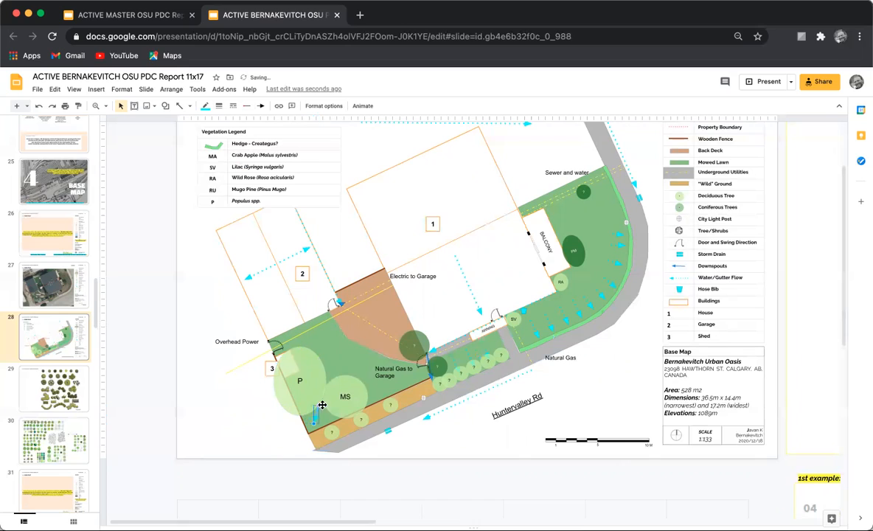
pyautogui.click(251, 391)
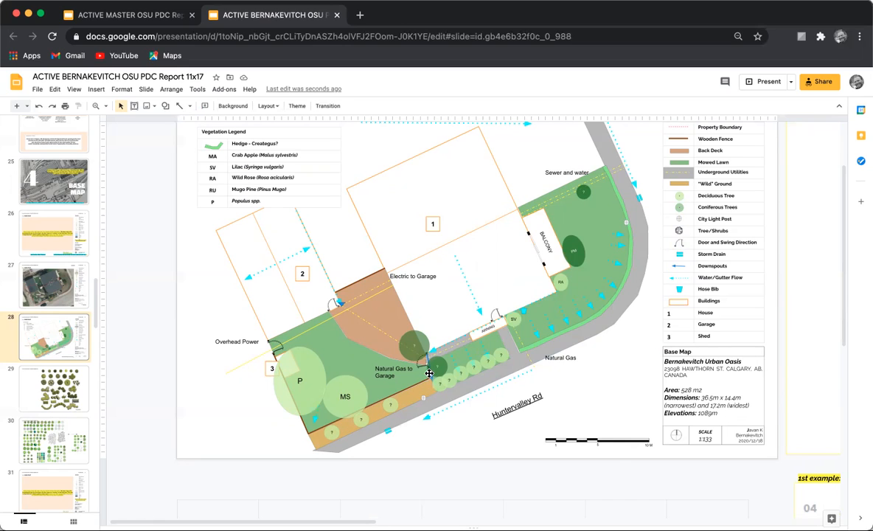
pyautogui.click(524, 316)
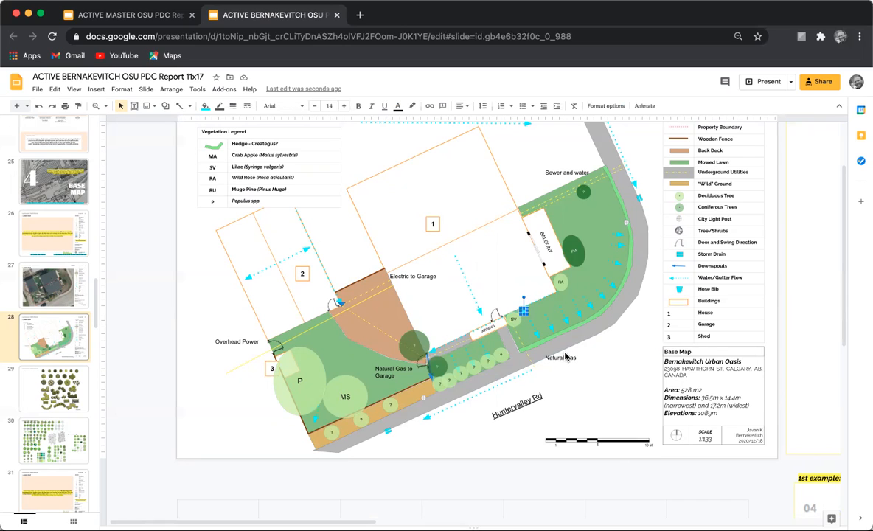
pyautogui.click(555, 297)
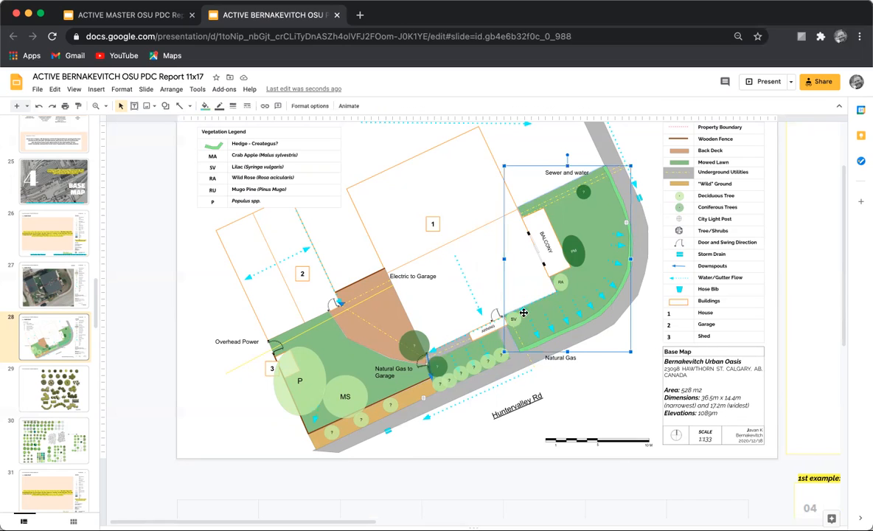
pyautogui.click(570, 359)
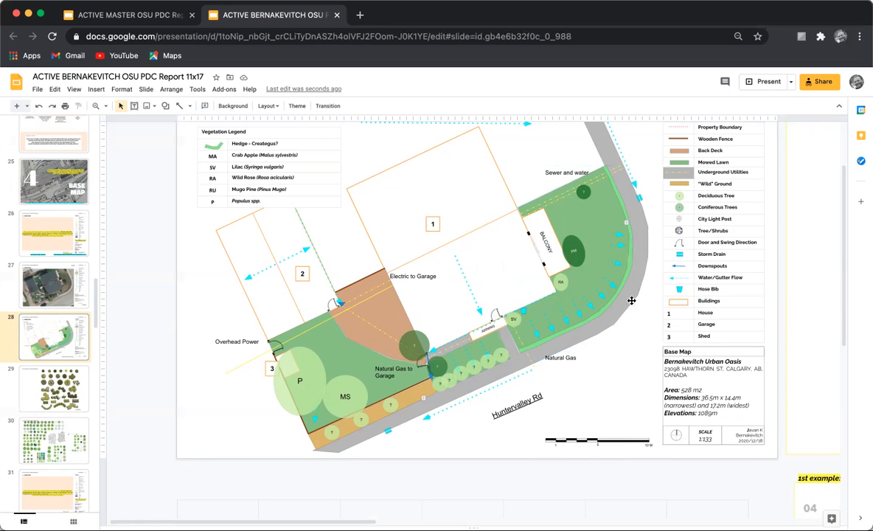
pyautogui.scroll(1, 632, 297)
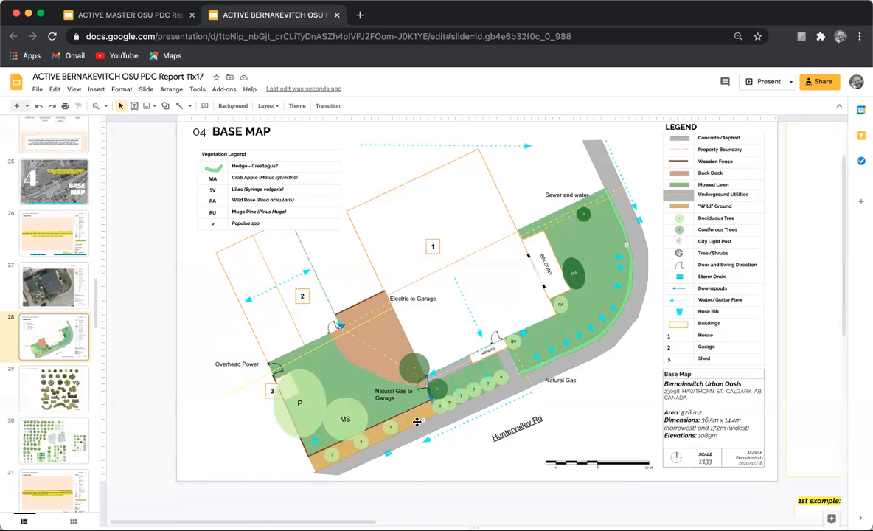
pyautogui.scroll(-2, 511, 327)
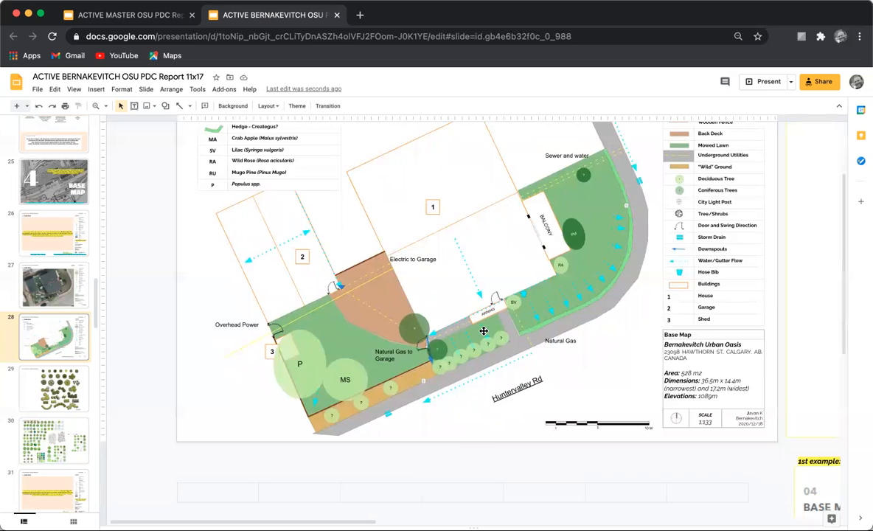
# Step: Duplicate a group of water flow arrows from the curved corner lawn and place the copies on the "Wild" Ground strip
pyautogui.click(538, 312)
pyautogui.click(564, 298)
pyautogui.click(580, 296)
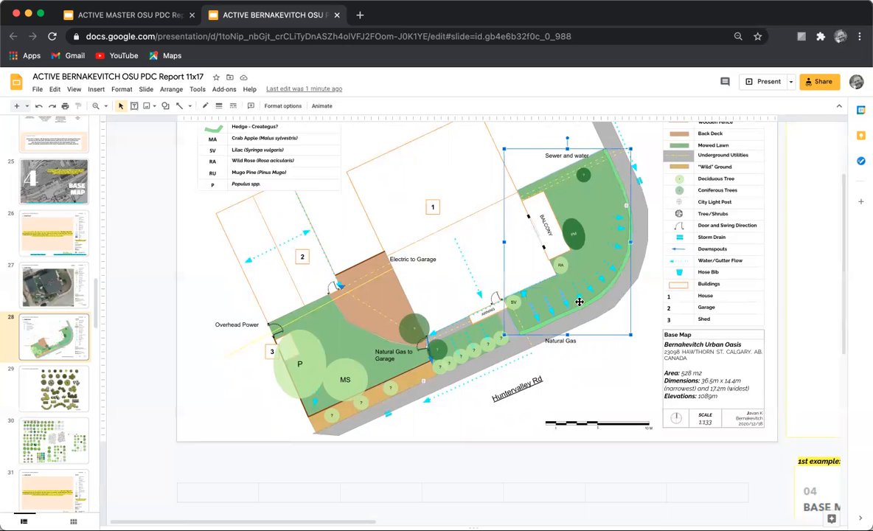
pyautogui.click(599, 266)
pyautogui.press('super+c')
pyautogui.press('super+v')
pyautogui.moveTo(567, 304); pyautogui.dragTo(353, 387)
# Step: Spread the copied water flow arrows along the "Wild" Ground strip, placing one at the end nearest the small lawn strip
pyautogui.click(392, 364)
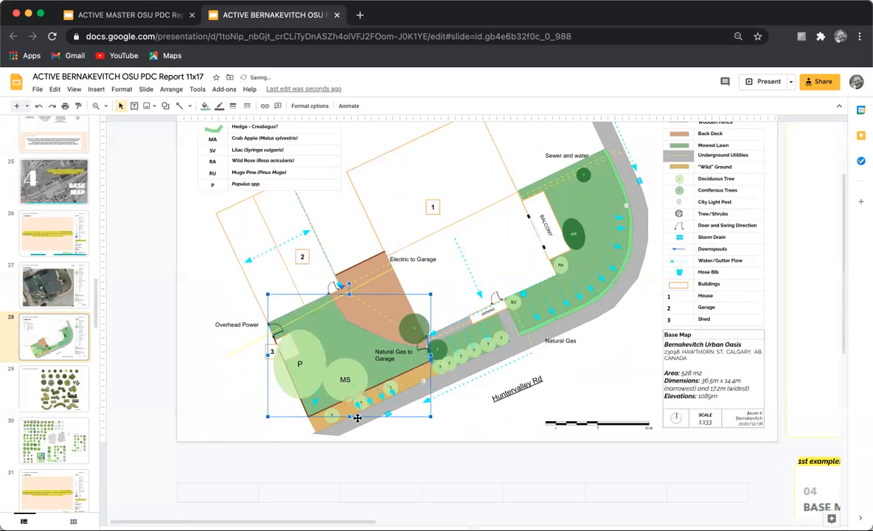
pyautogui.click(363, 441)
pyautogui.moveTo(358, 406); pyautogui.dragTo(458, 376)
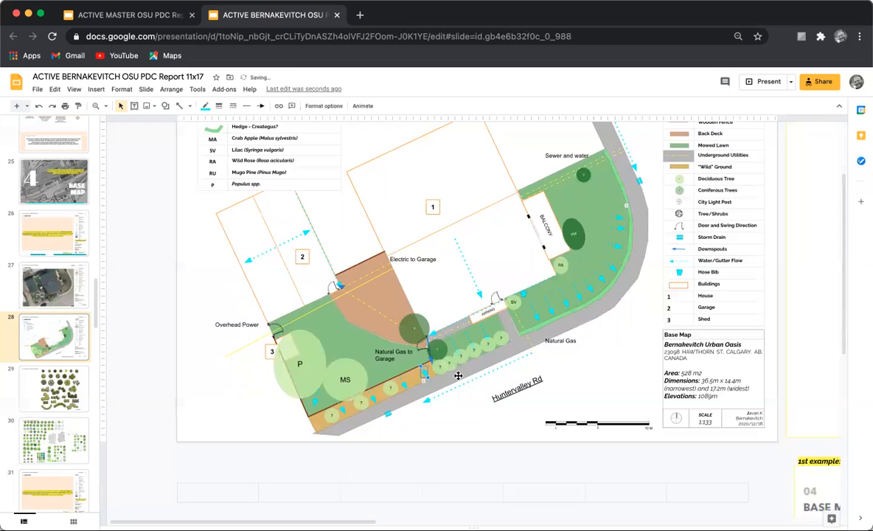